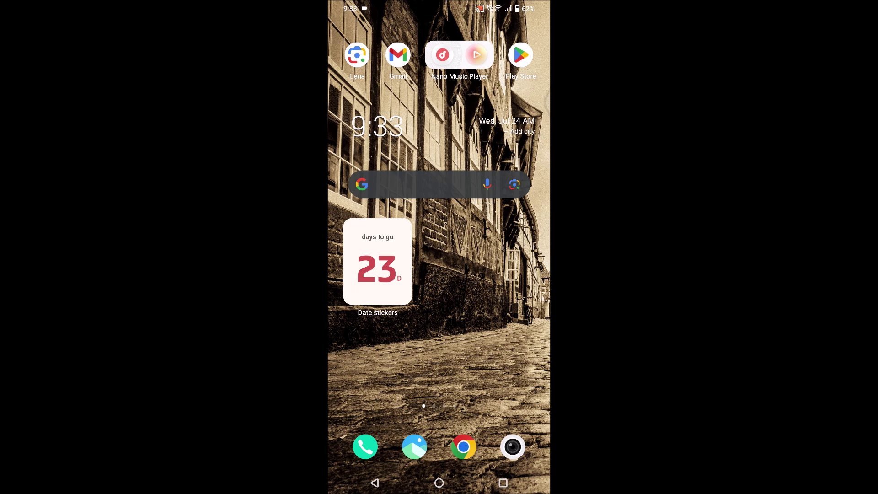
- Browse the installed apps list, then close it and return to the home screen
drag(439, 365, 439, 183)
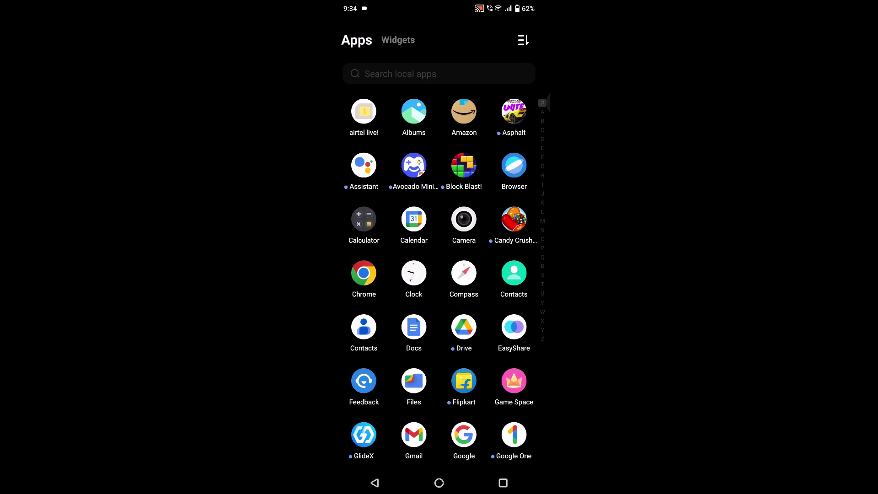
scroll(476, 407, down, 10)
scroll(439, 274, up, 10)
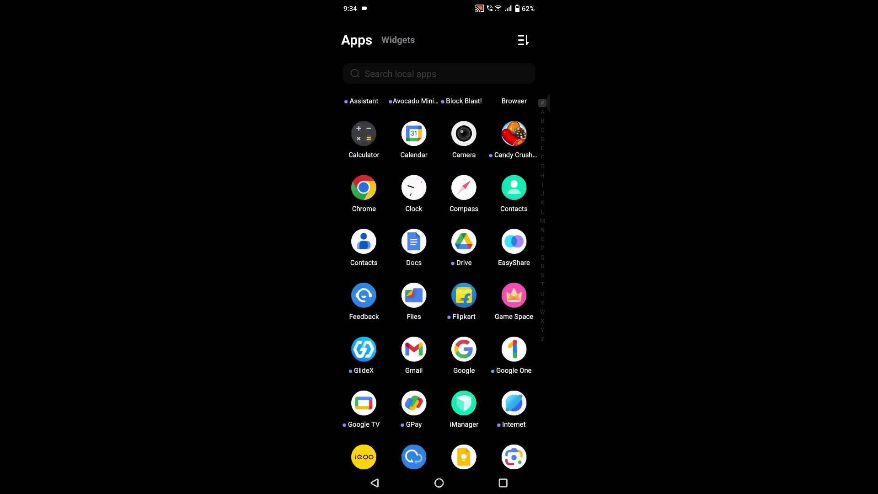
scroll(439, 274, up, 3)
drag(439, 183, 439, 389)
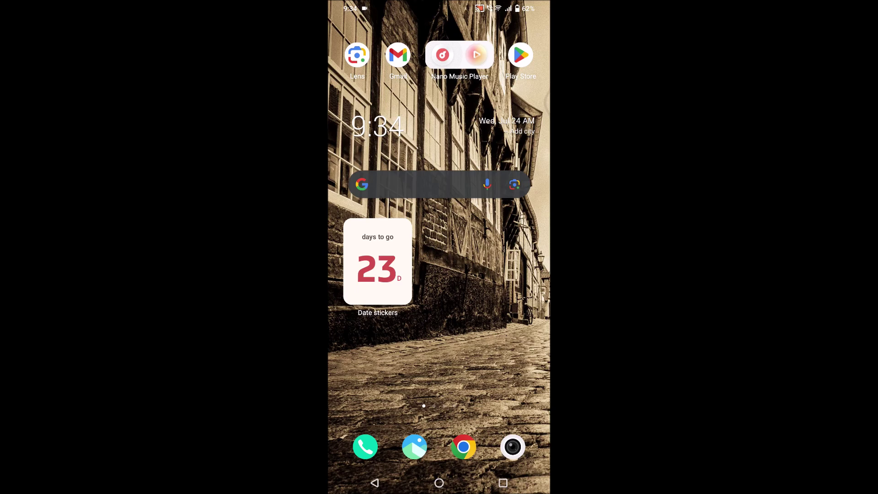
- Open Settings from the expanded quick settings and scroll to the security and privacy entries
drag(439, 5, 439, 320)
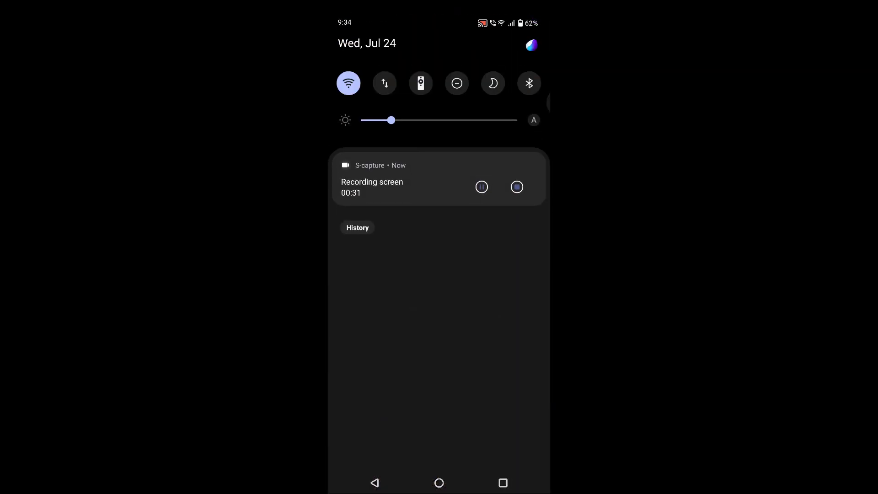
drag(439, 160, 439, 366)
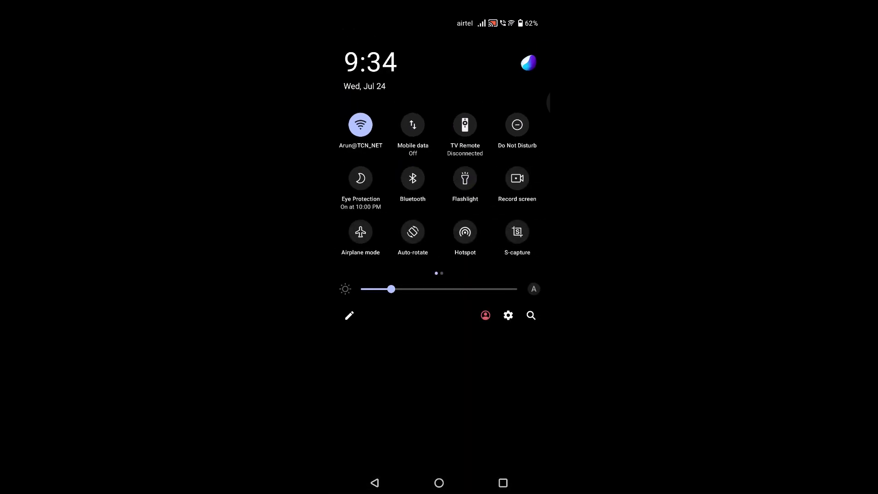
click(508, 315)
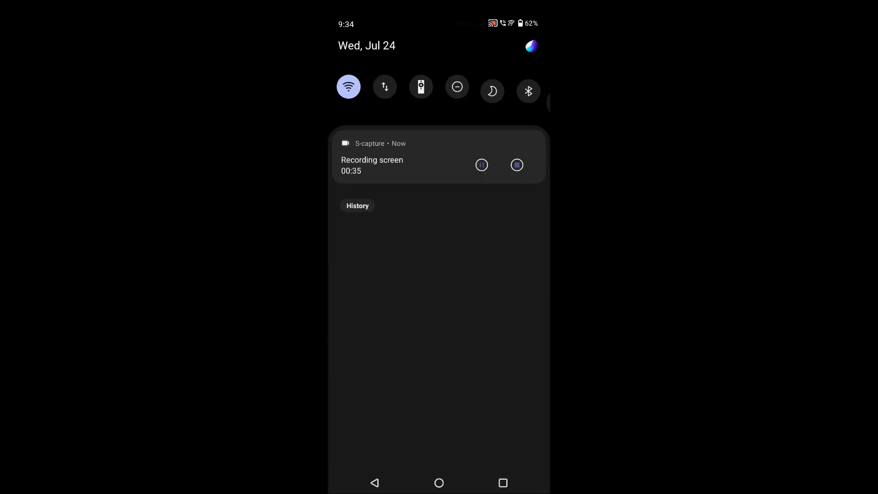
mouse_move(478, 371)
mouse_down()
mouse_move(496, 219)
mouse_move(515, 149)
mouse_up()
- Scroll to Digital Wellbeing & parental controls to show today's screen time, unlocks and notifications
drag(474, 295, 508, 190)
mouse_move(470, 393)
mouse_down()
mouse_move(489, 276)
mouse_move(527, 158)
mouse_up()
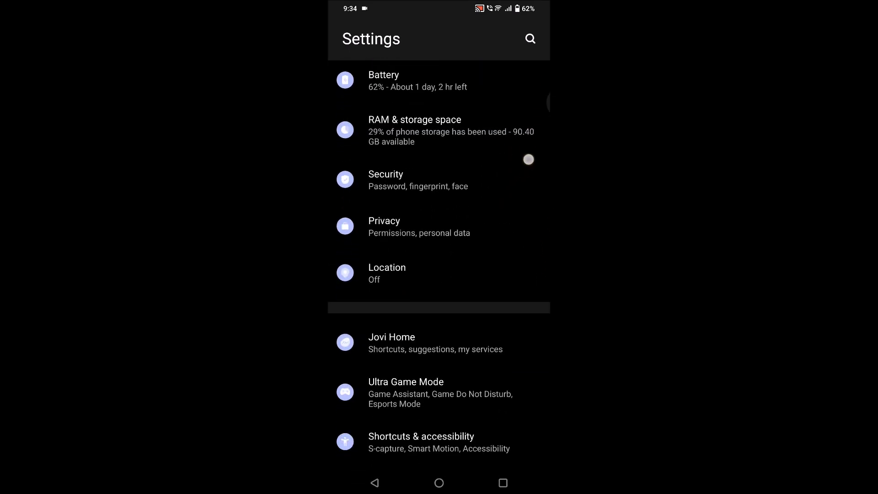
drag(494, 407, 493, 306)
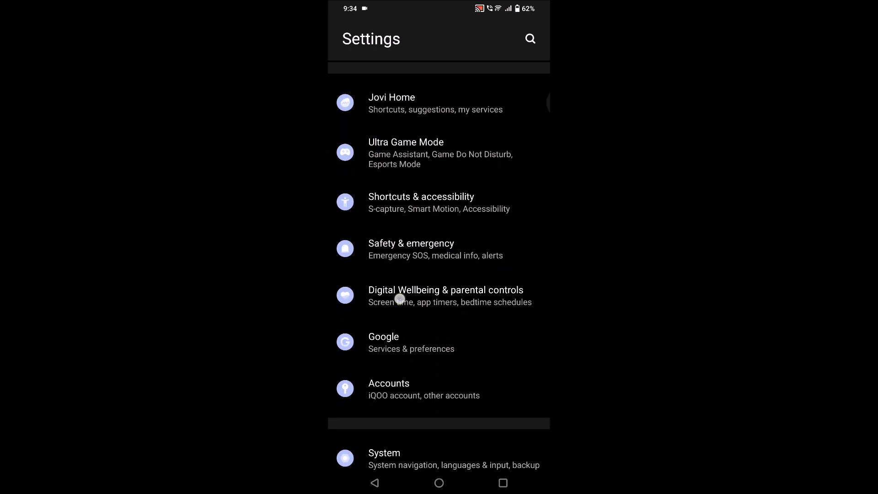
click(387, 306)
drag(387, 306, 513, 294)
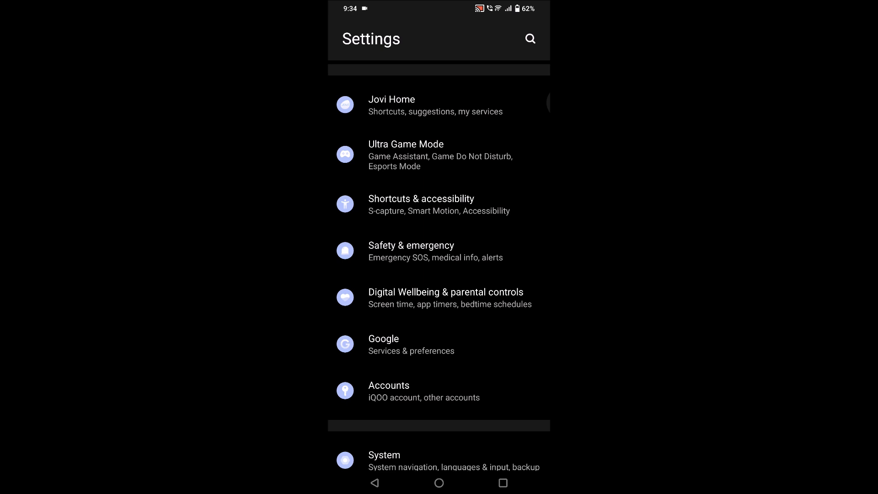
drag(427, 295, 486, 307)
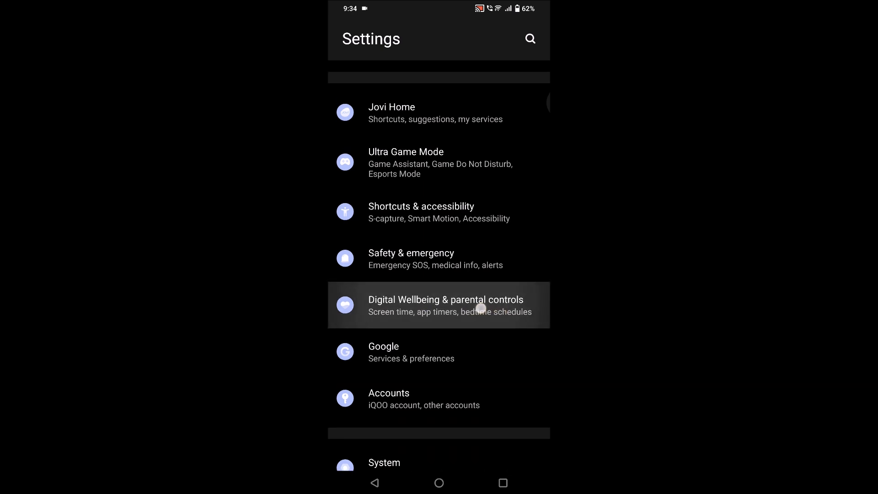
click(477, 308)
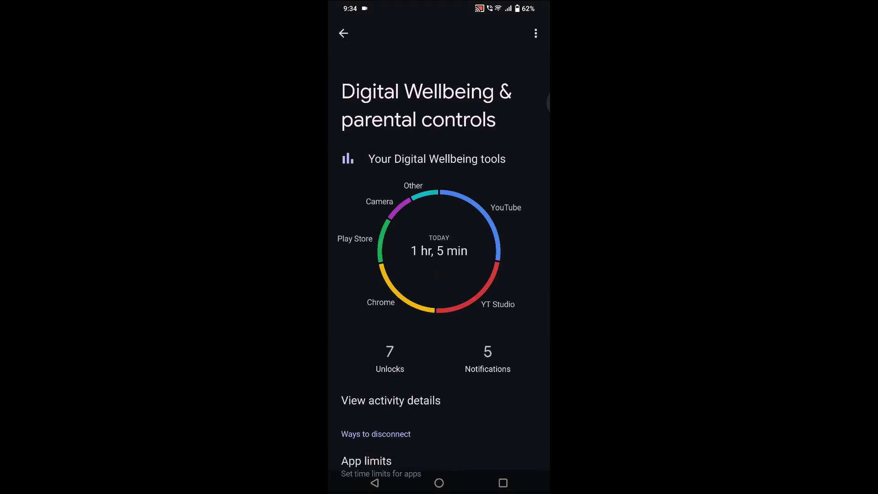
mouse_move(333, 231)
mouse_down()
mouse_move(432, 171)
mouse_move(501, 242)
mouse_move(394, 317)
mouse_move(402, 198)
mouse_move(476, 281)
mouse_up()
click(354, 239)
mouse_move(456, 204)
mouse_down()
mouse_move(493, 238)
mouse_move(465, 204)
mouse_move(501, 225)
mouse_up()
click(459, 226)
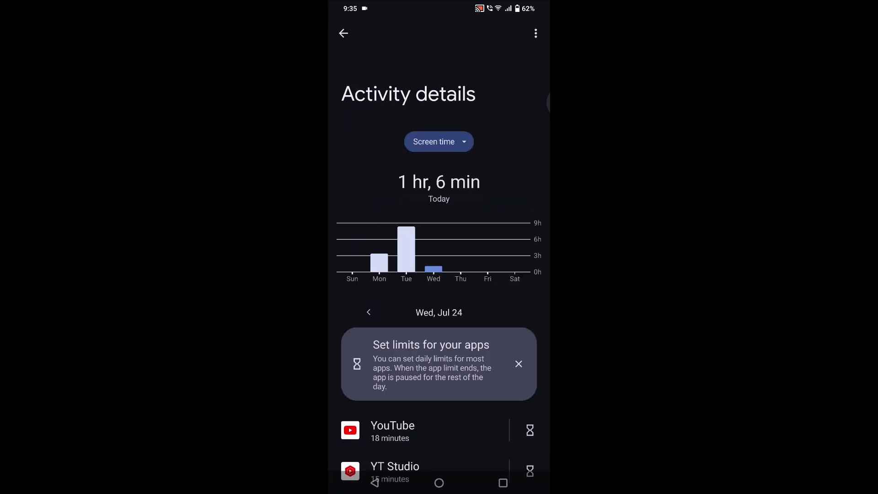
- Scroll the per-app list: YouTube 18, YT Studio 15, Chrome 13, Play Store 8, Camera 5 minutes
drag(489, 312, 493, 117)
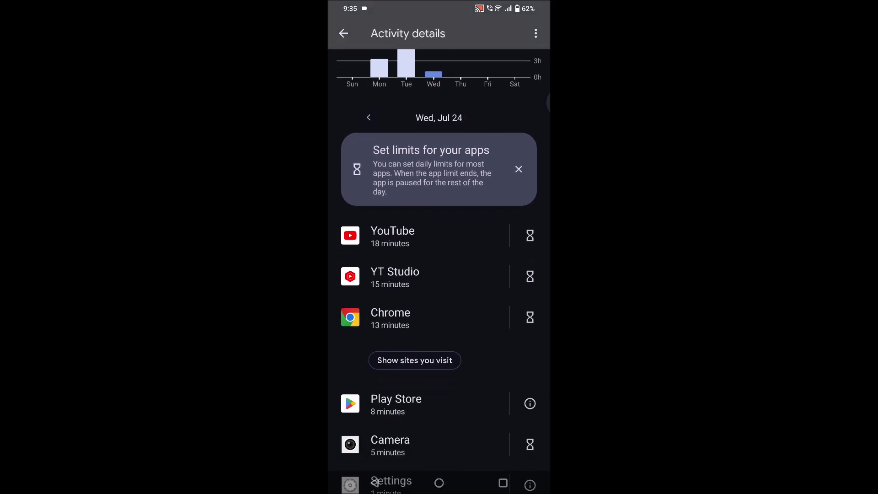
drag(419, 255, 499, 258)
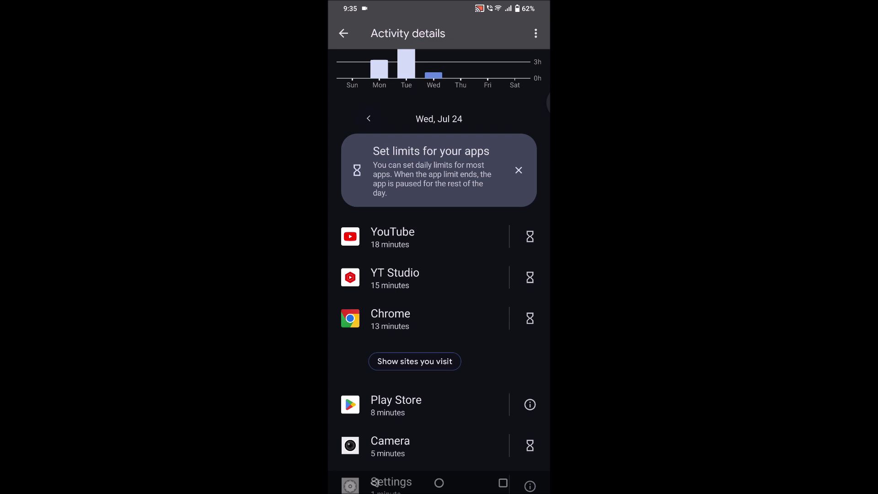
mouse_move(472, 184)
mouse_down()
mouse_move(477, 198)
mouse_move(415, 199)
mouse_up()
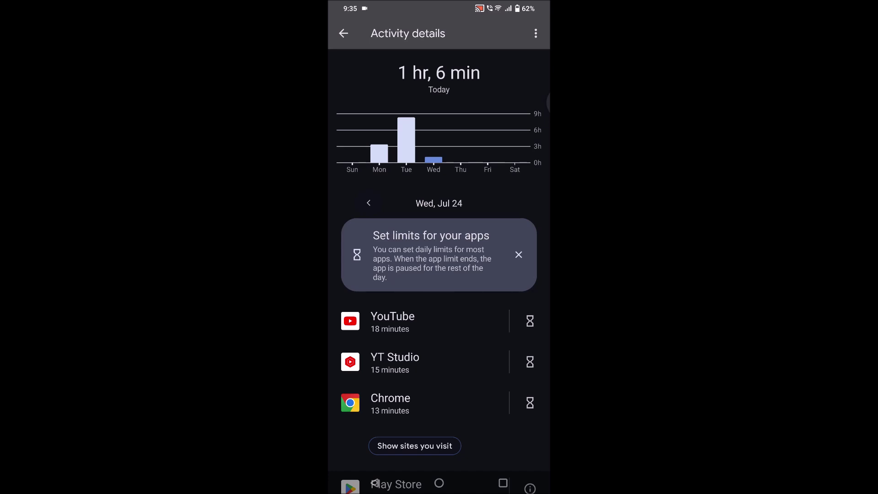
click(368, 203)
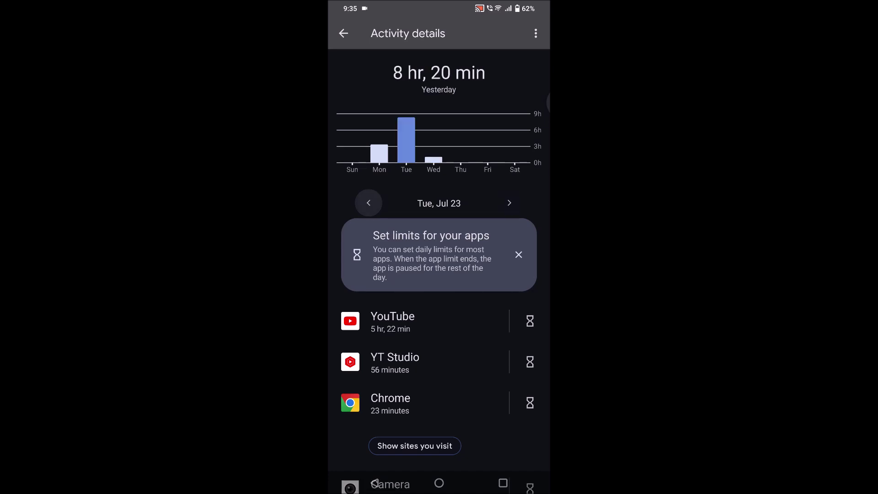
drag(470, 185, 470, 207)
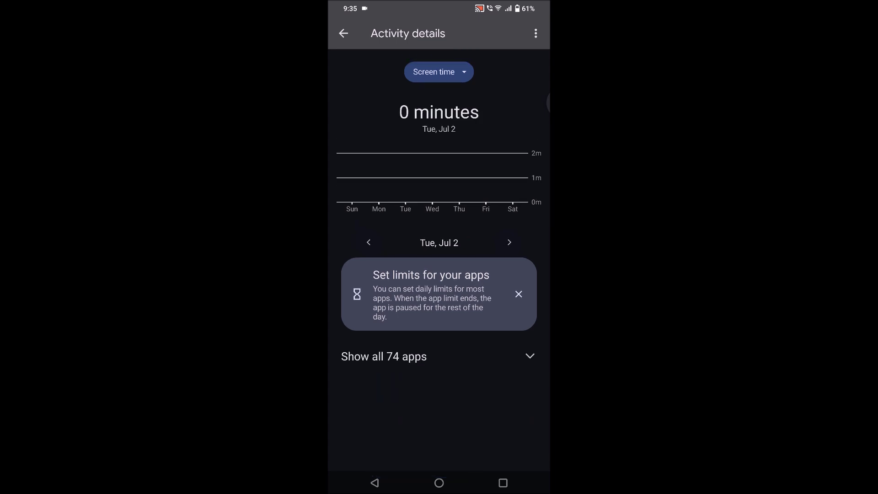
click(437, 165)
click(505, 178)
click(405, 186)
click(494, 190)
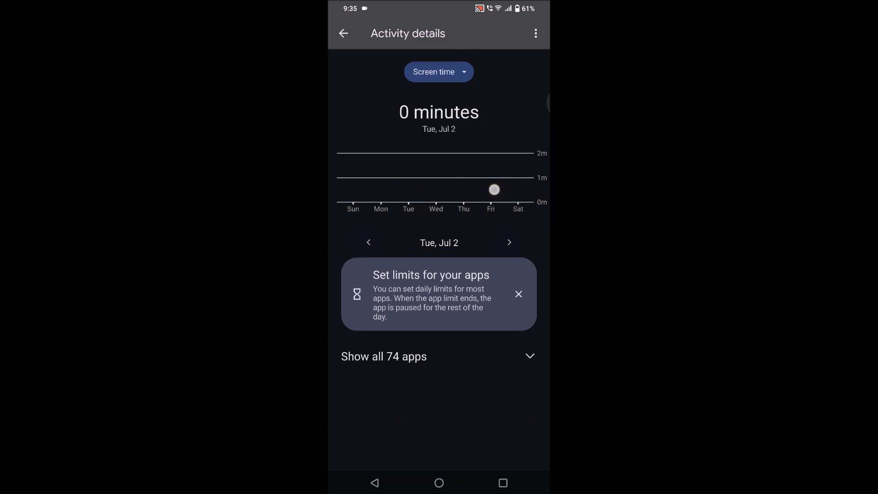
mouse_move(482, 196)
mouse_down()
mouse_move(384, 217)
mouse_move(388, 201)
mouse_up()
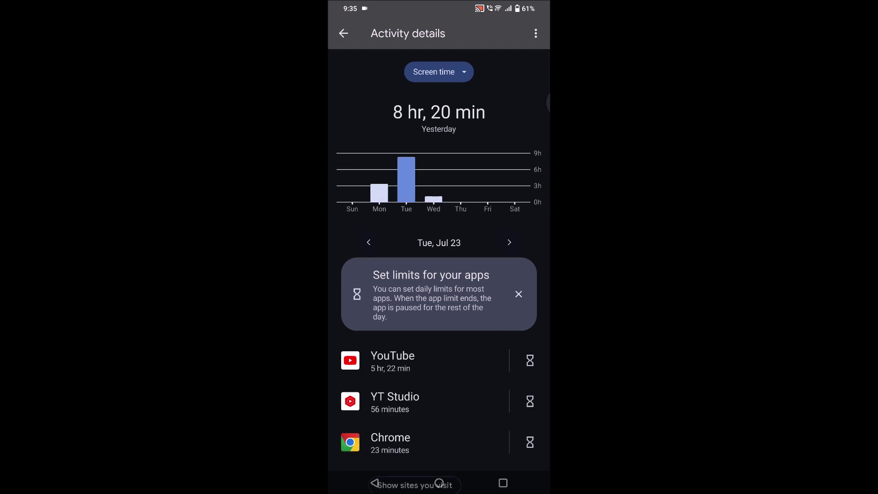
drag(420, 186, 493, 189)
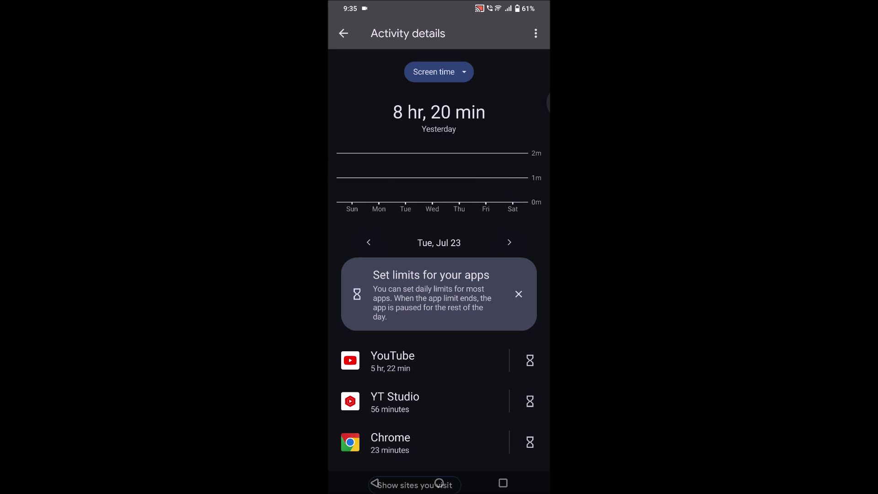
click(379, 192)
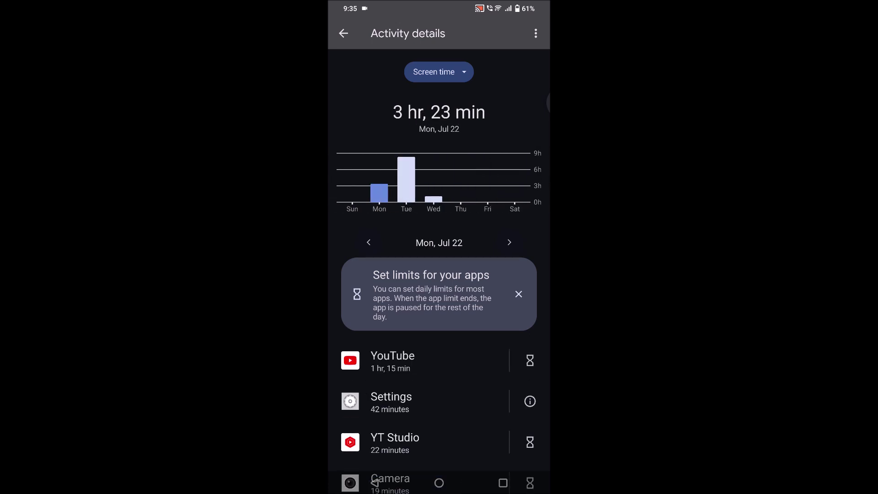
click(433, 199)
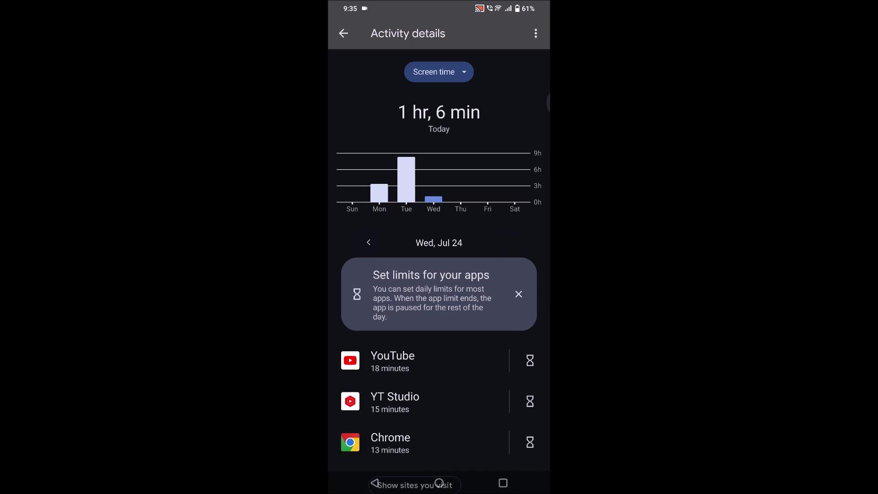
- Scroll through today's per-app screen time list in Activity details
mouse_move(460, 419)
mouse_down()
mouse_move(469, 272)
mouse_move(484, 234)
mouse_up()
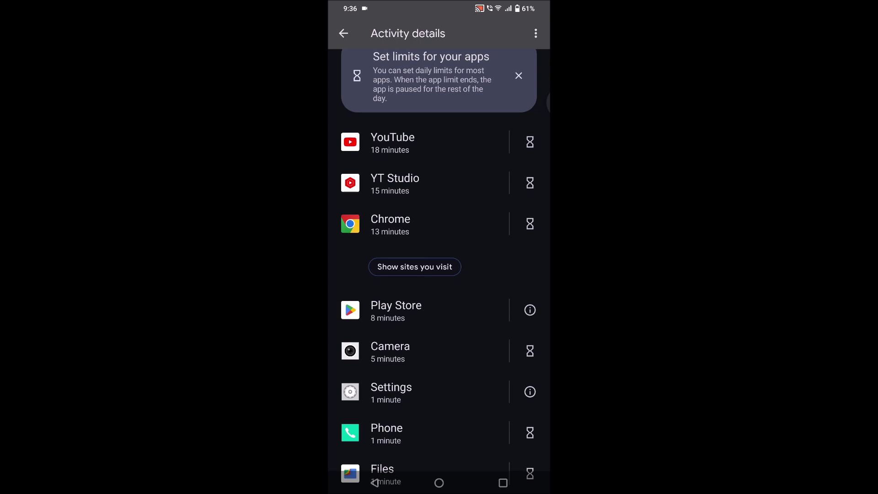
mouse_move(452, 134)
mouse_down()
mouse_move(451, 196)
mouse_move(451, 163)
mouse_up()
drag(440, 239, 441, 119)
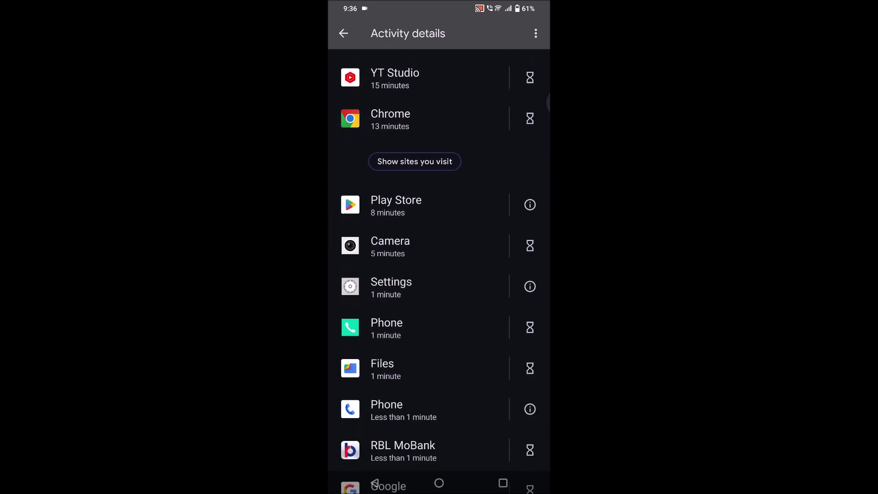
mouse_move(456, 184)
mouse_down()
mouse_move(478, 188)
mouse_move(404, 207)
mouse_up()
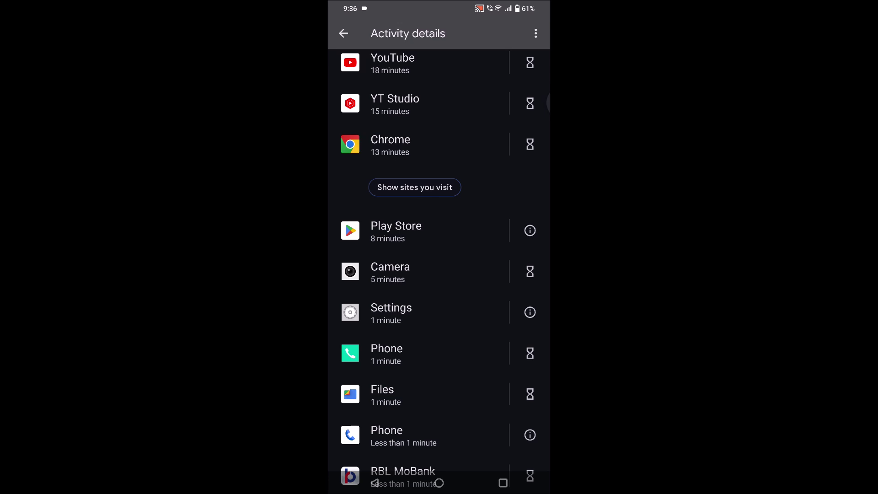
- Scroll back up and show the Screen time, Notifications received and Times opened metric choices
mouse_move(482, 308)
mouse_down()
mouse_move(519, 284)
mouse_move(480, 215)
mouse_up()
drag(488, 116, 488, 295)
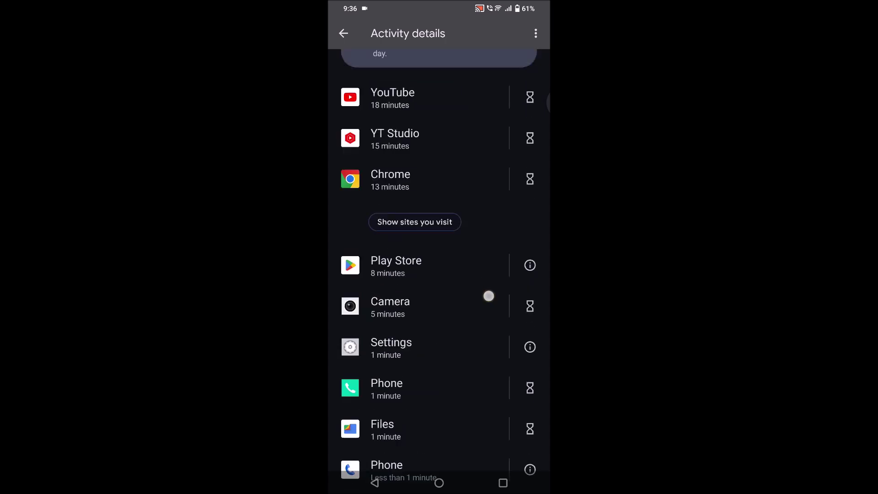
click(445, 141)
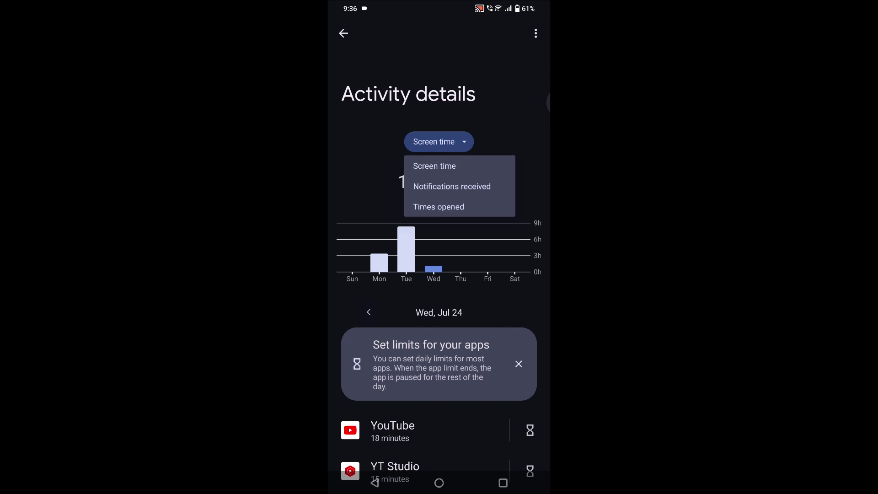
- Show Times opened per app: 7 unlocks today, with YT Studio leading
click(470, 209)
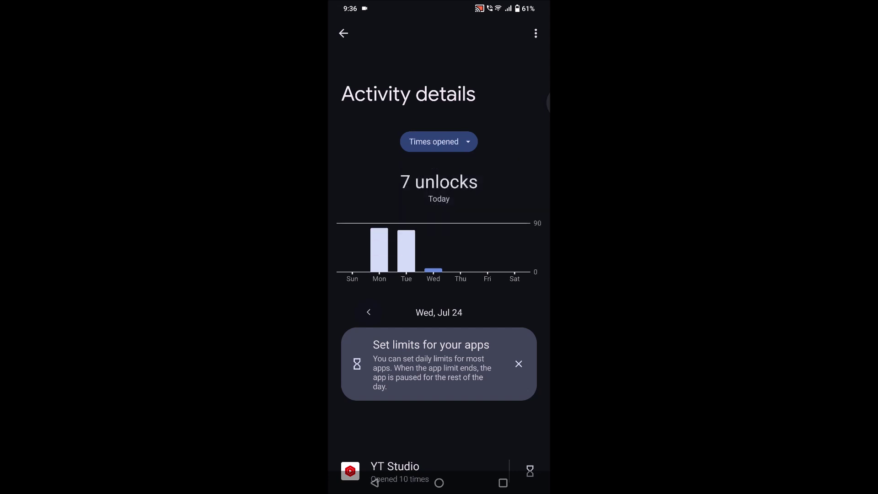
drag(495, 363, 521, 288)
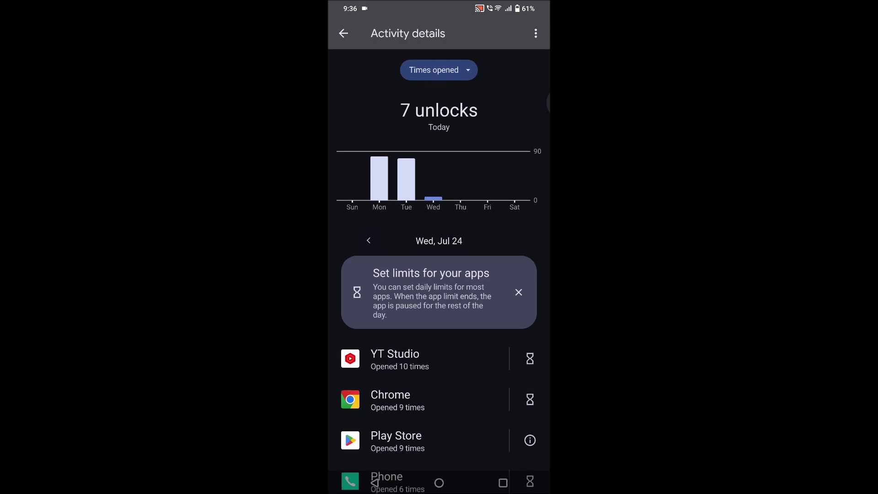
mouse_move(474, 351)
mouse_down()
mouse_move(517, 314)
mouse_move(510, 192)
mouse_up()
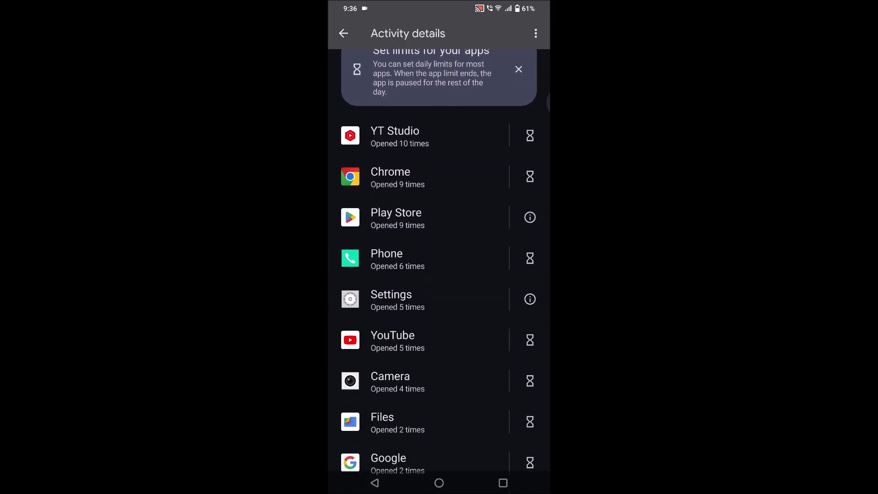
scroll(439, 274, up, 6)
- Switch the activity details back to Screen time and swipe up to the home screen
click(456, 139)
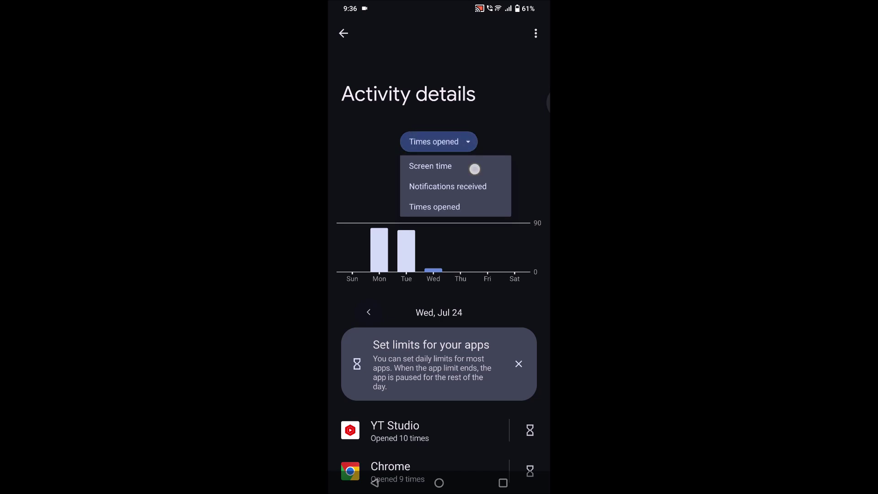
click(474, 169)
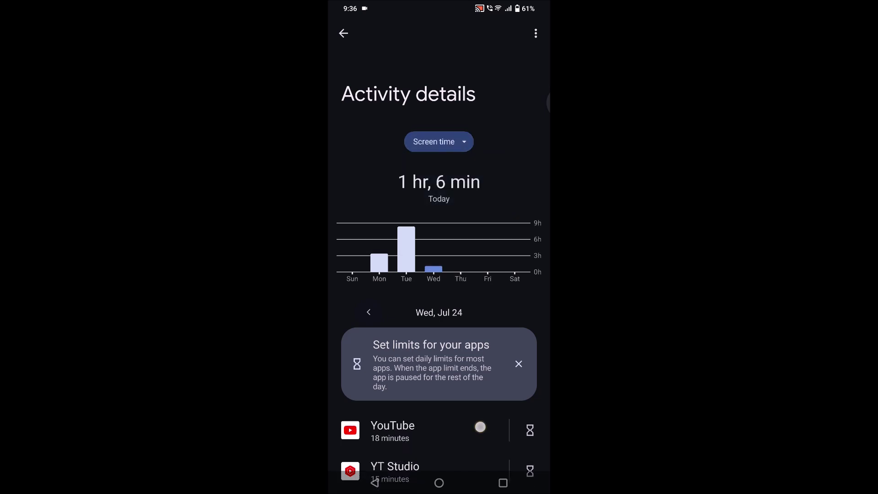
drag(478, 425, 478, 301)
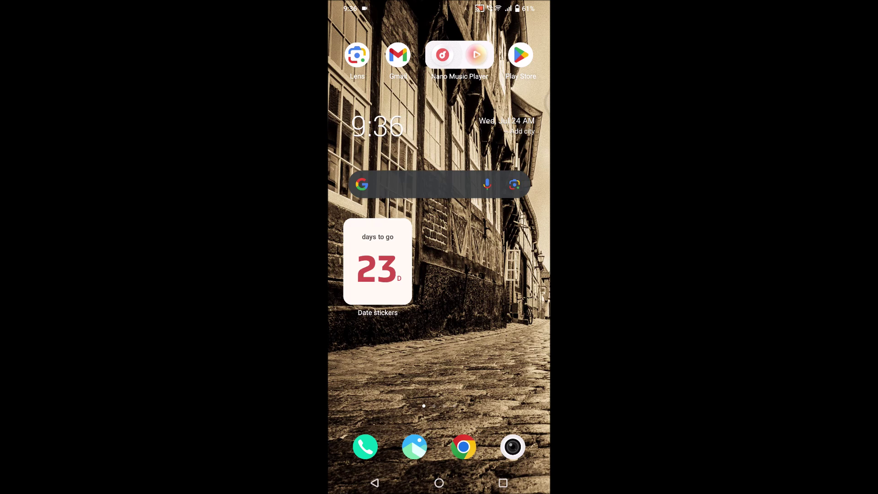
- Put the home screen in edit mode and scroll the widgets list to Digital Wellbeing
mouse_move(438, 92)
mouse_down()
mouse_move(439, 343)
mouse_move(472, 206)
mouse_up()
click(472, 366)
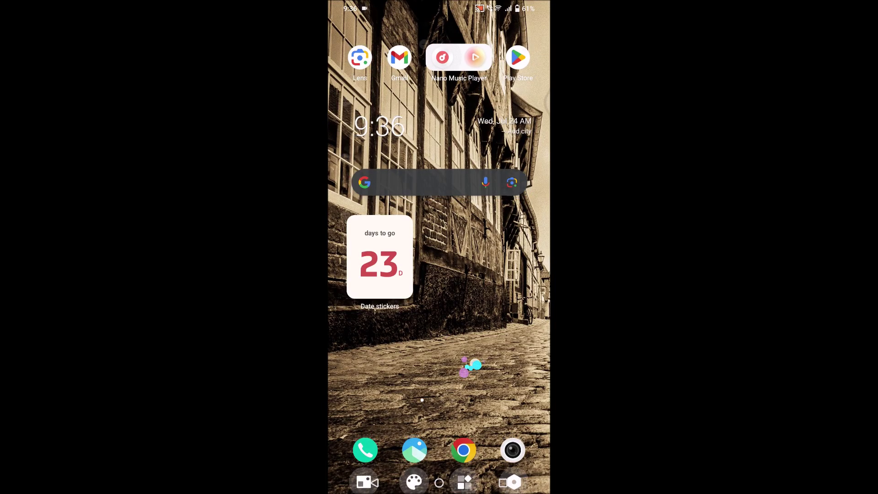
click(464, 482)
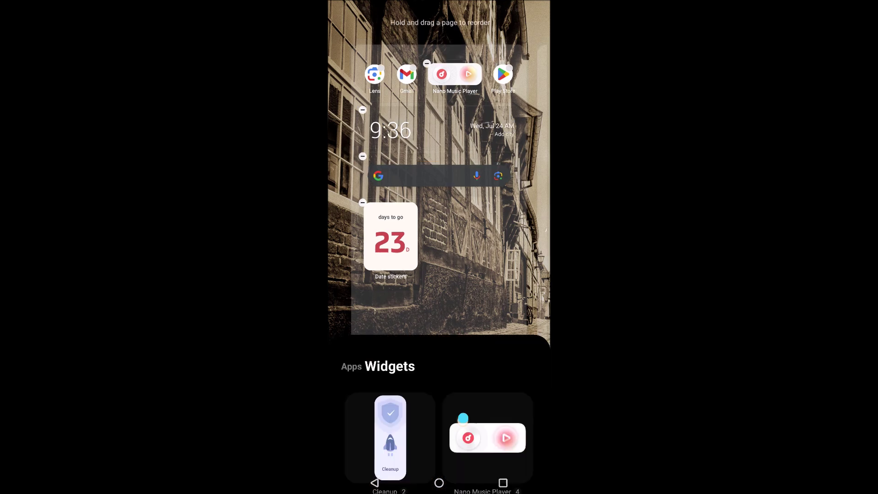
drag(462, 418, 463, 275)
drag(466, 338, 504, 170)
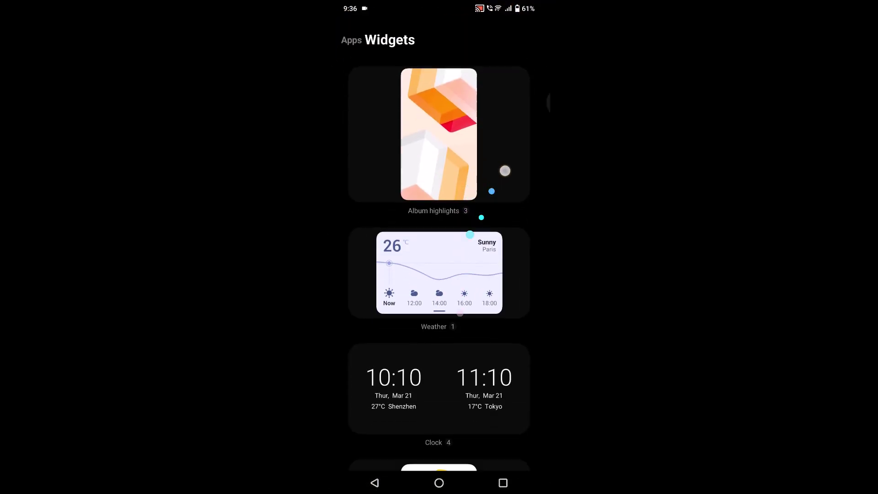
drag(457, 364, 497, 257)
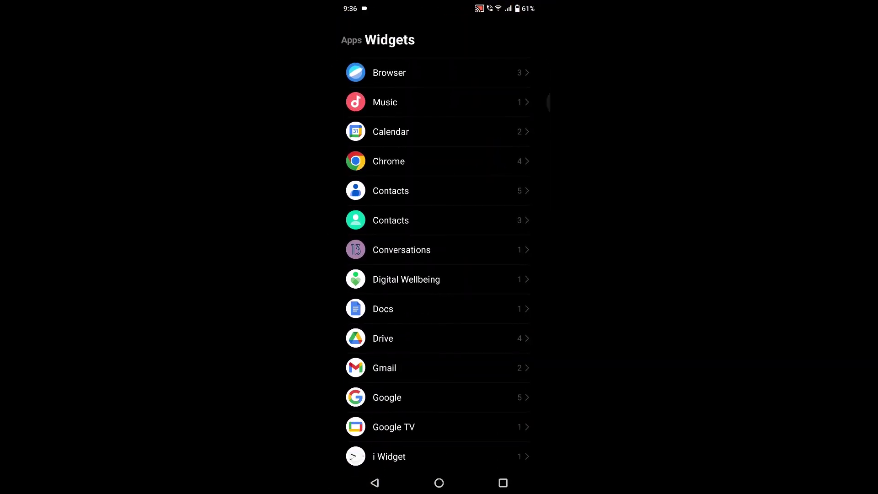
mouse_move(407, 274)
mouse_down()
mouse_move(480, 274)
mouse_move(428, 279)
mouse_up()
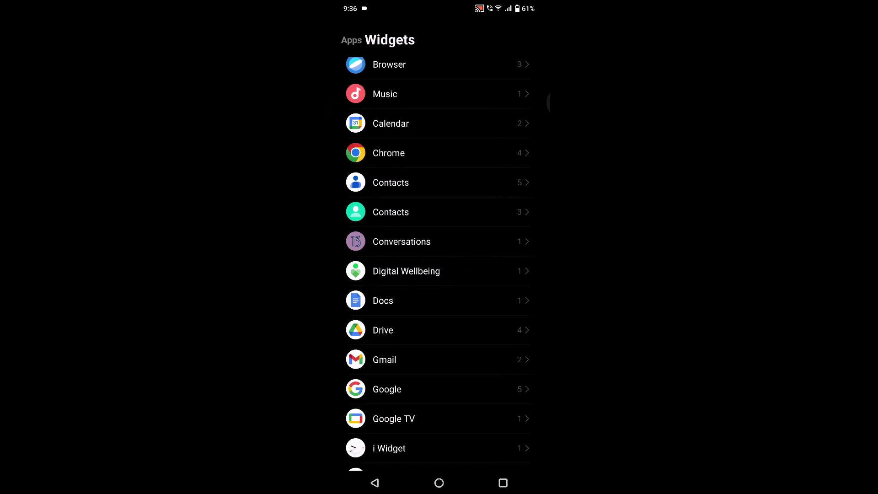
- Place the Digital Wellbeing Screen time widget beside the Date stickers countdown, showing 1h 7m
click(406, 271)
click(468, 136)
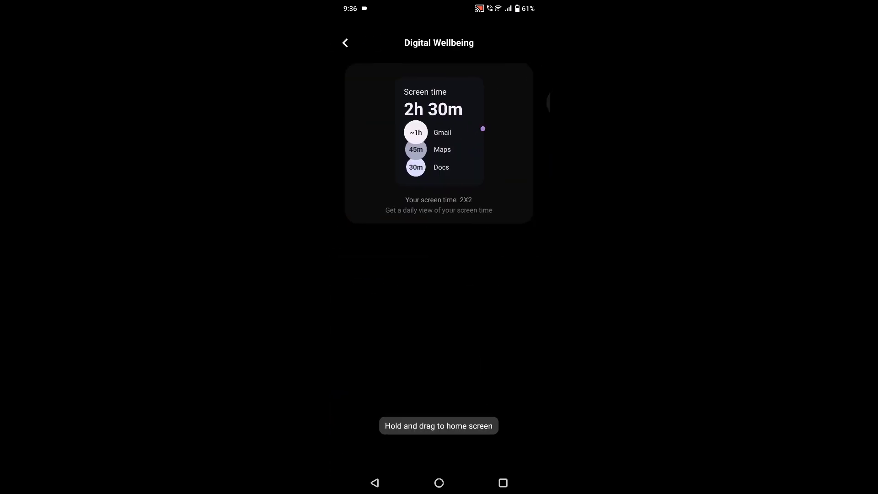
click(460, 145)
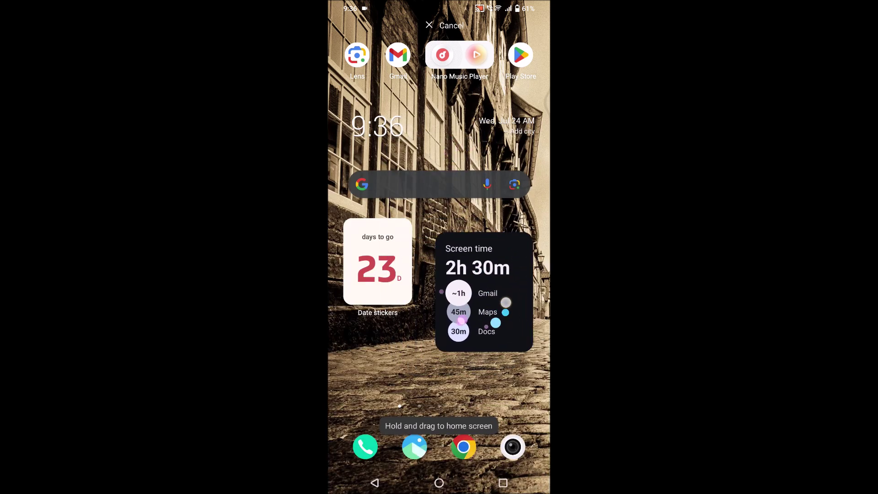
drag(459, 146, 500, 292)
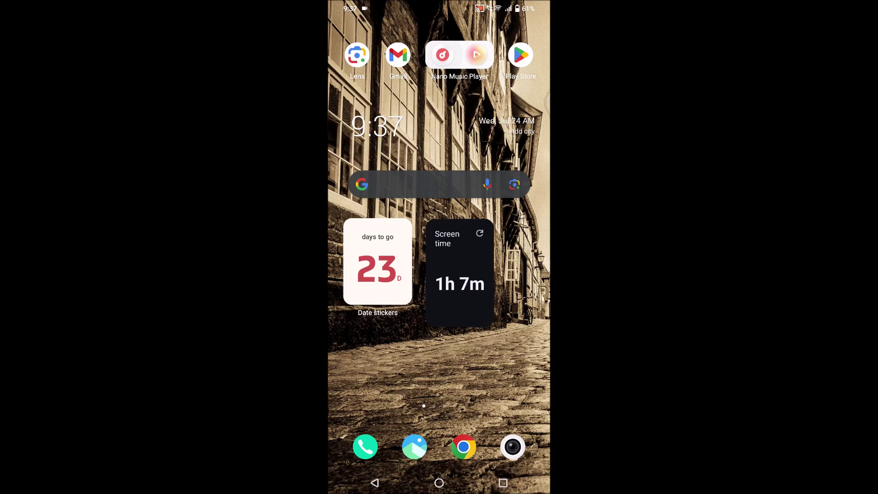
click(459, 274)
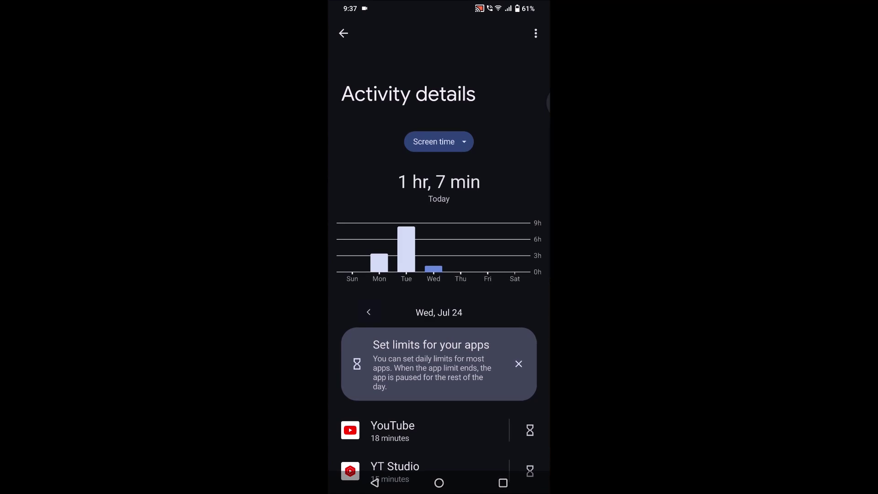
scroll(439, 275, down, 10)
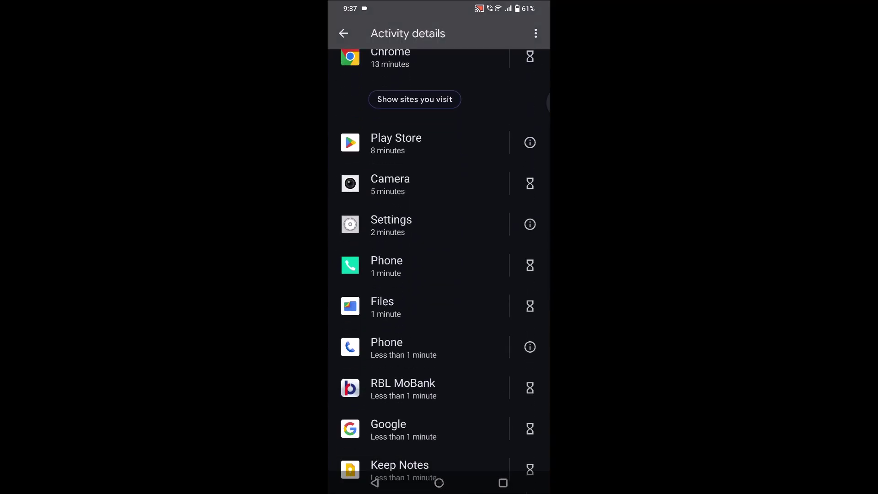
scroll(438, 274, up, 10)
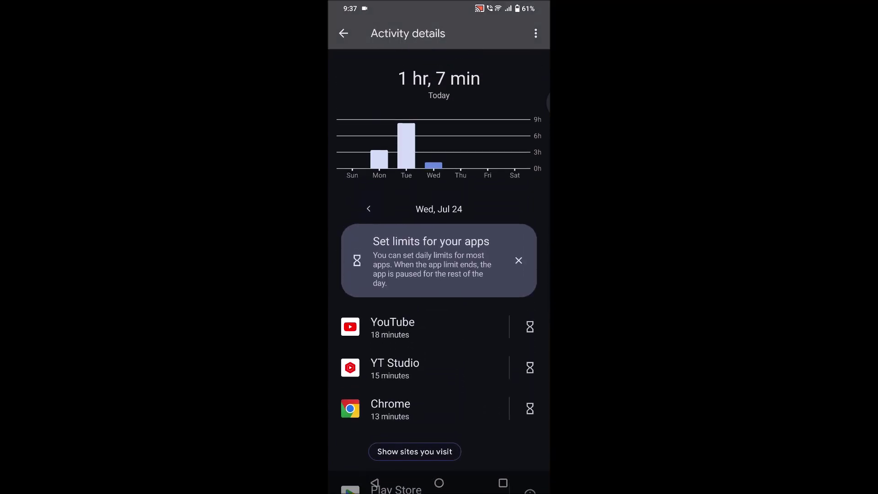
click(439, 482)
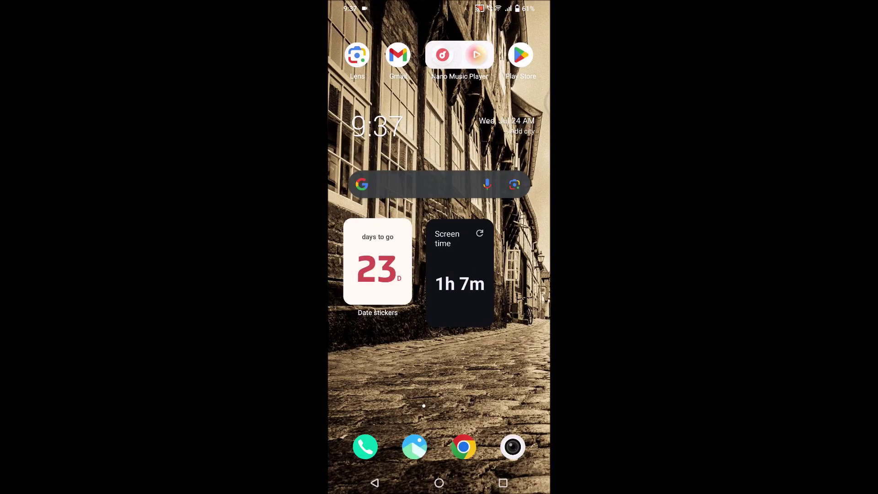